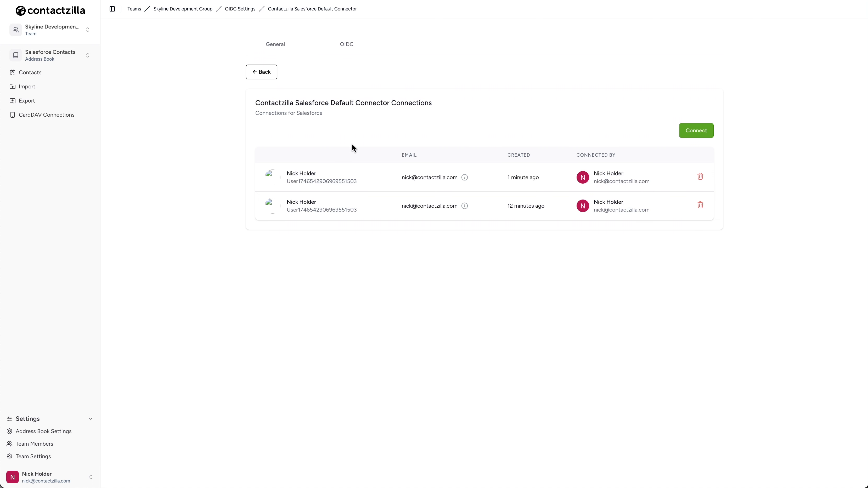
# Go to the address book's Salesforce import jobs and open the column mapping for the salesforce_29 job.
pyautogui.click(259, 75)
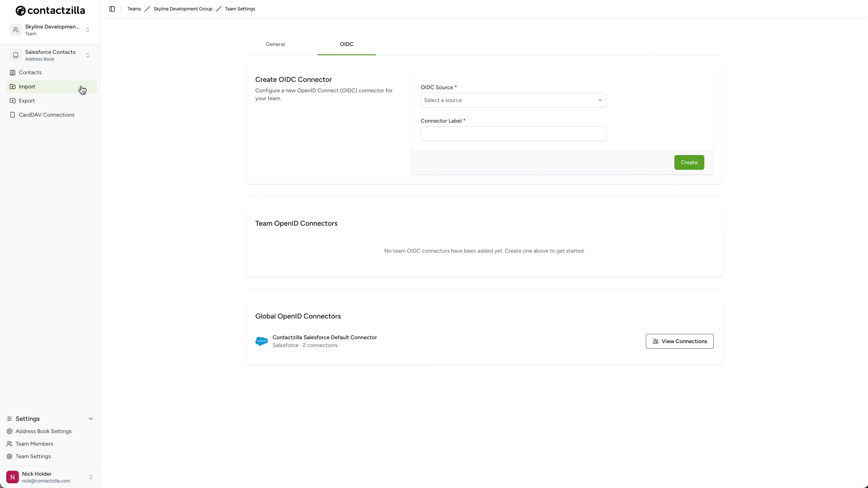
pyautogui.click(60, 88)
pyautogui.click(319, 93)
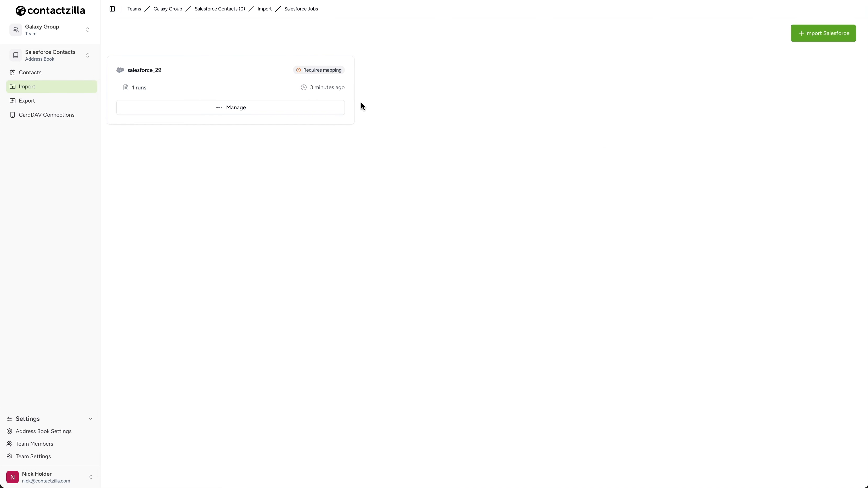
pyautogui.click(315, 76)
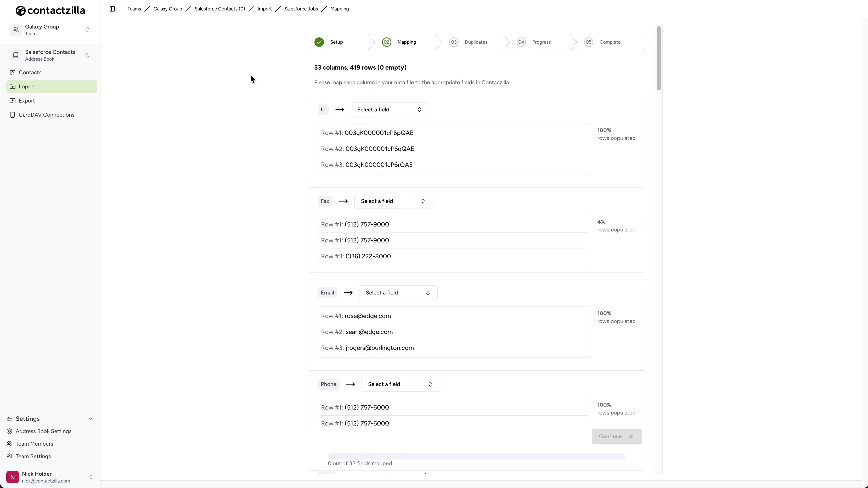
# Map the Id column to Custom Unique and add a custom unique field named Salesforce ID for it.
pyautogui.click(422, 111)
pyautogui.scroll(-2, 402, 205)
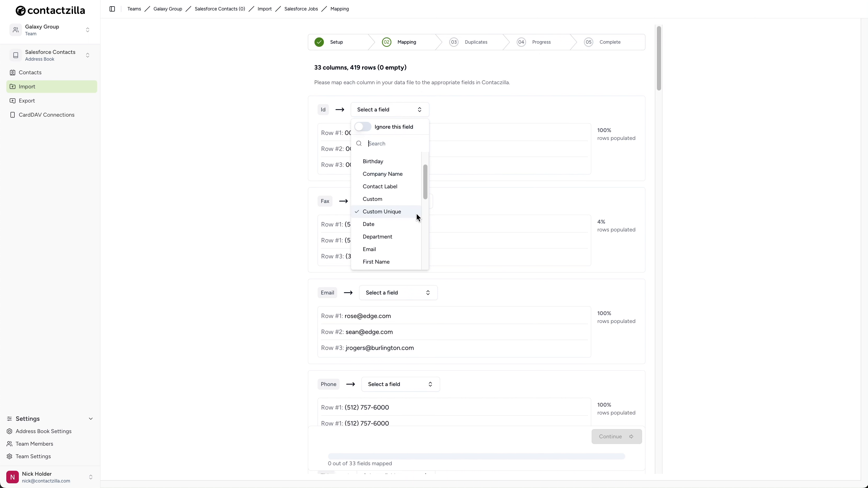
pyautogui.click(413, 213)
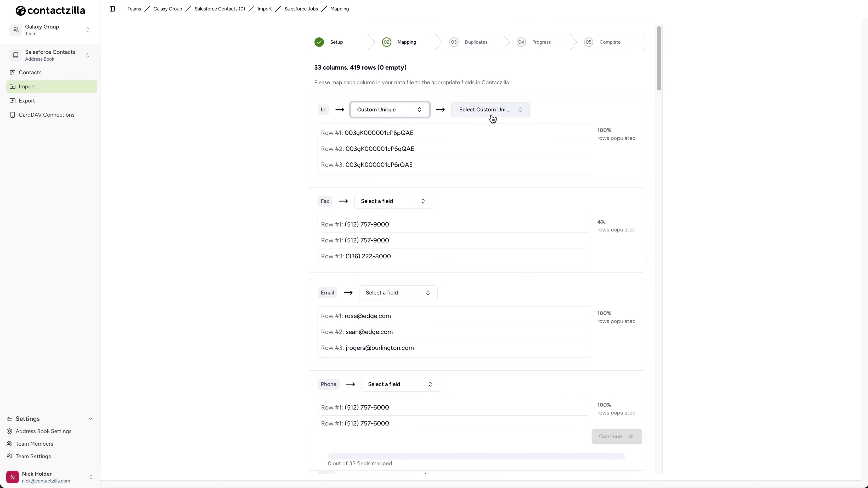
pyautogui.click(489, 110)
pyautogui.write('Salesforce ID')
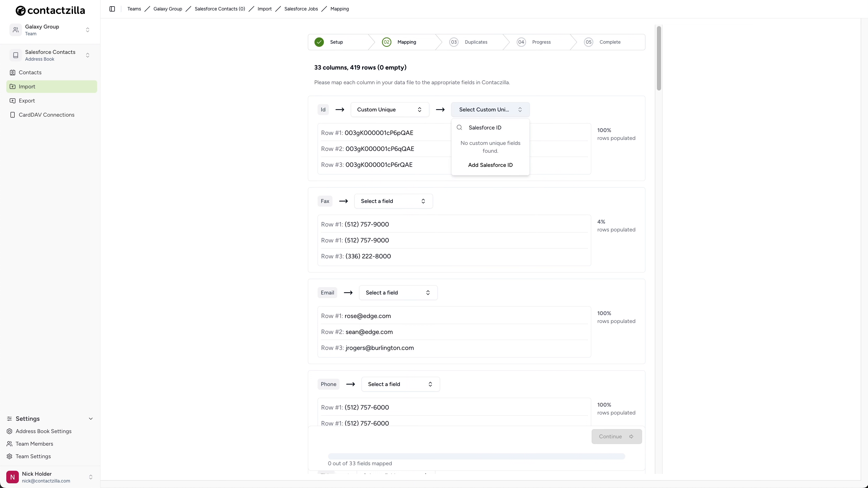
pyautogui.click(491, 165)
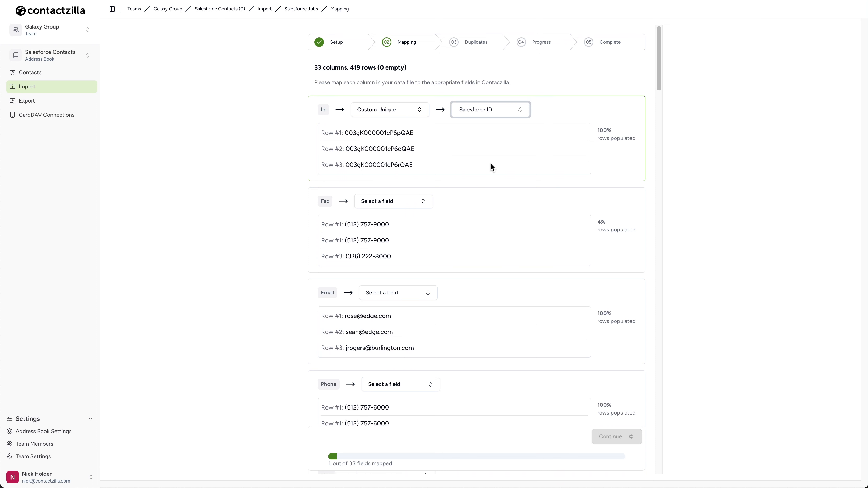
# Ignore the Fax column and map the Email column to the Email field.
pyautogui.click(423, 202)
pyautogui.click(385, 219)
pyautogui.click(428, 201)
pyautogui.scroll(-3, 407, 313)
pyautogui.click(402, 328)
pyautogui.scroll(-1, 422, 254)
# Map the Phone column to the phone number field with the Work label.
pyautogui.click(421, 254)
pyautogui.write('pho')
pyautogui.click(403, 299)
pyautogui.click(501, 251)
pyautogui.click(486, 297)
# Map the remaining needed columns, including Description to Bio, and ignore unneeded ones such as MailingStreet, AssistantPhone and OtherCountryCode.
pyautogui.click(396, 323)
pyautogui.scroll(-4, 421, 308)
pyautogui.click(410, 279)
pyautogui.scroll(-3, 421, 370)
pyautogui.click(410, 272)
pyautogui.click(387, 290)
pyautogui.scroll(-10, 447, 290)
pyautogui.click(401, 215)
pyautogui.click(401, 231)
pyautogui.scroll(-6, 442, 313)
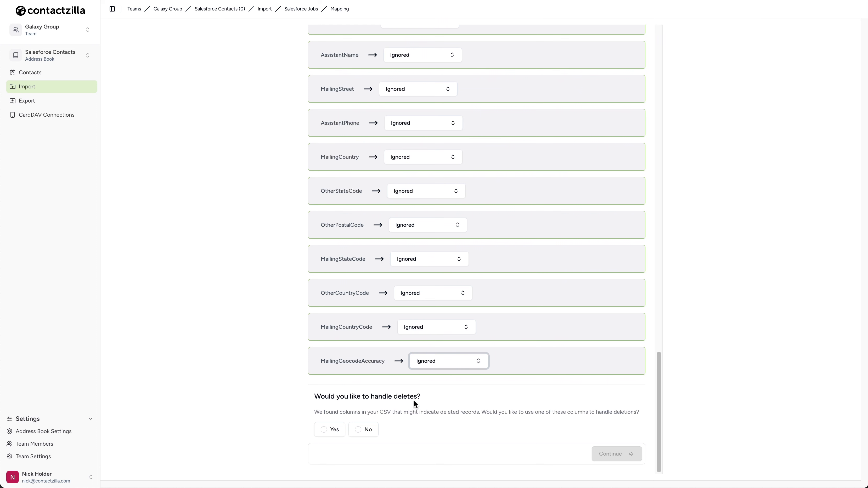
# Enable delete handling for the import, using IsDeleted as the column that marks deleted records.
pyautogui.click(326, 431)
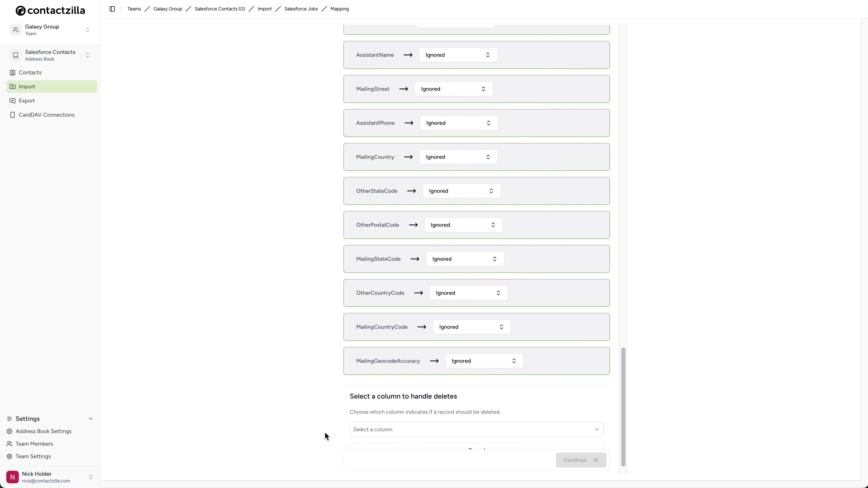
pyautogui.click(381, 430)
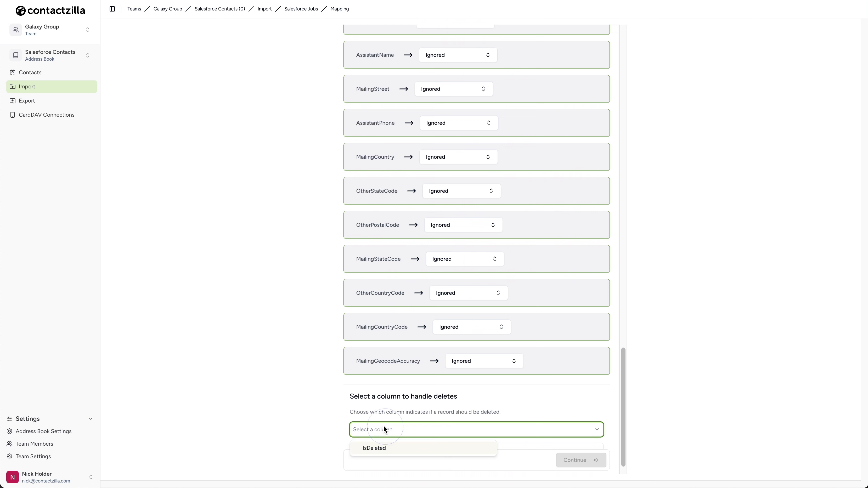
pyautogui.click(380, 448)
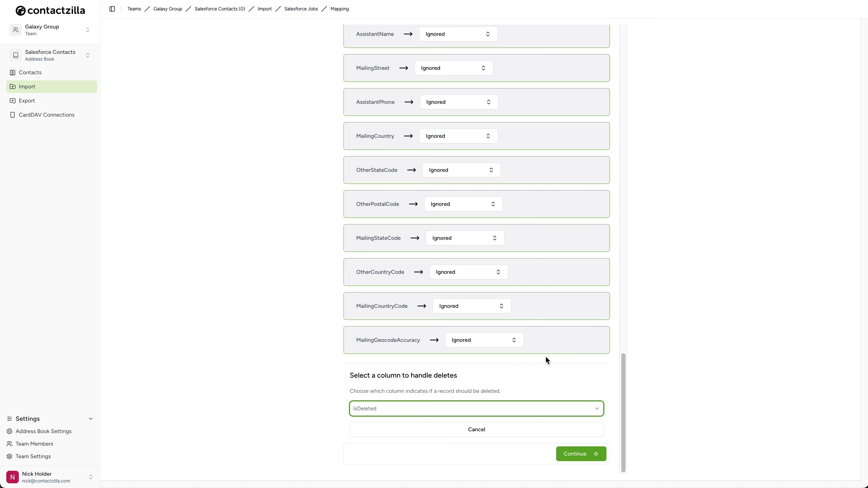
# Check that the IsDeleted column's own mapping is set to ignored, and proceed to duplicate handling.
pyautogui.scroll(12, 544, 360)
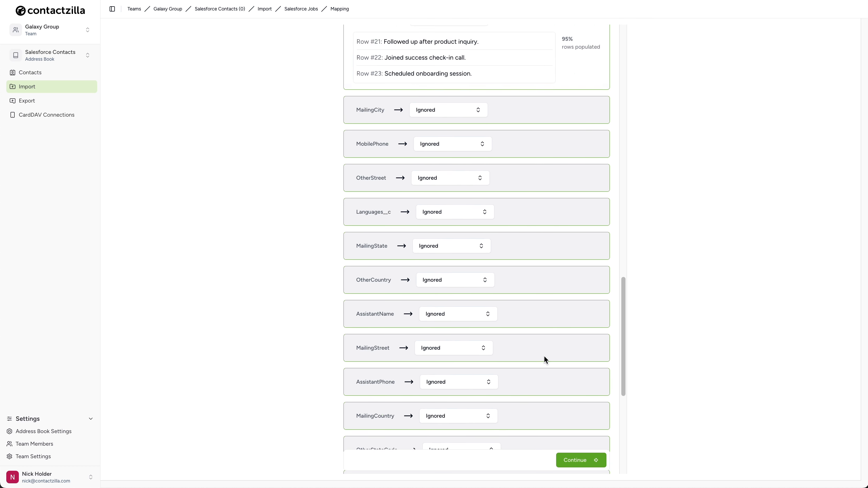
pyautogui.scroll(7, 544, 360)
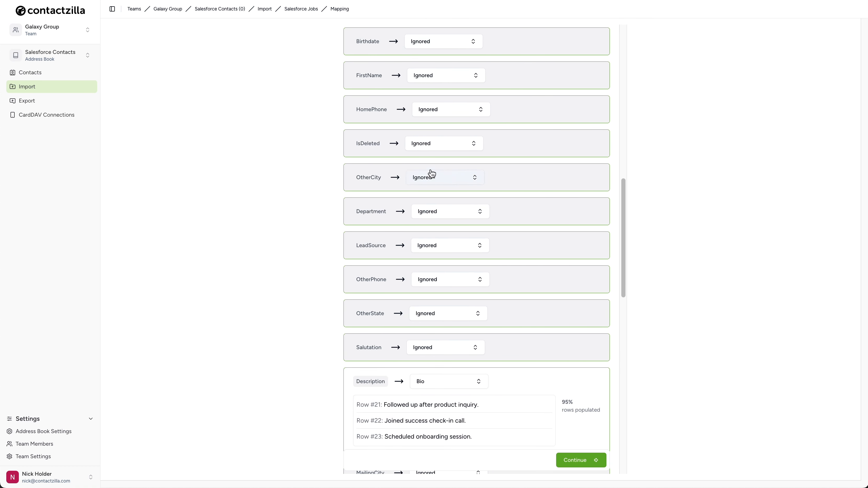
pyautogui.click(458, 145)
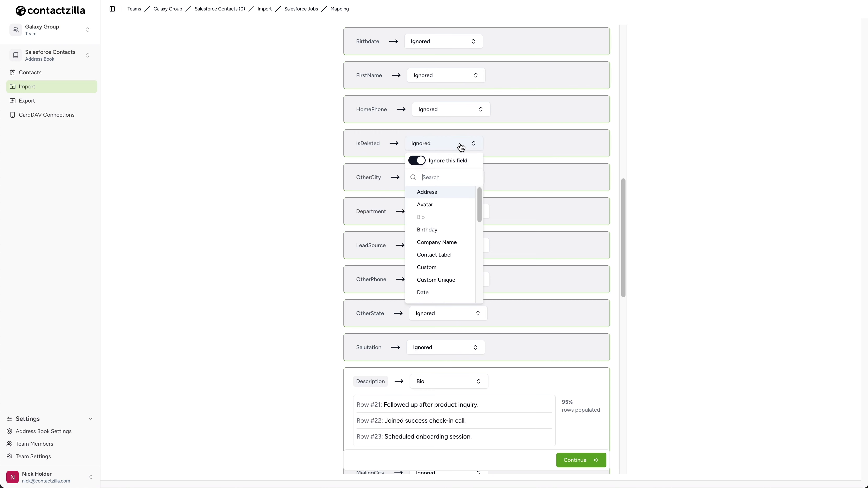
pyautogui.click(475, 145)
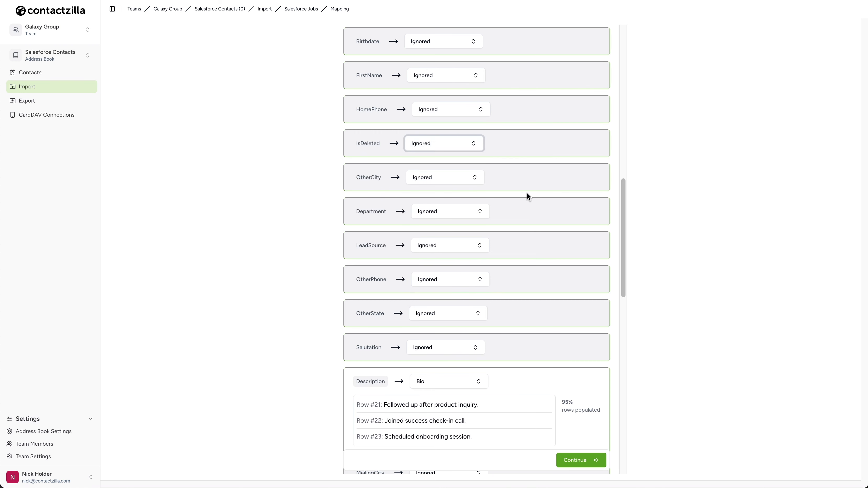
pyautogui.scroll(-5, 526, 192)
pyautogui.scroll(-10, 527, 193)
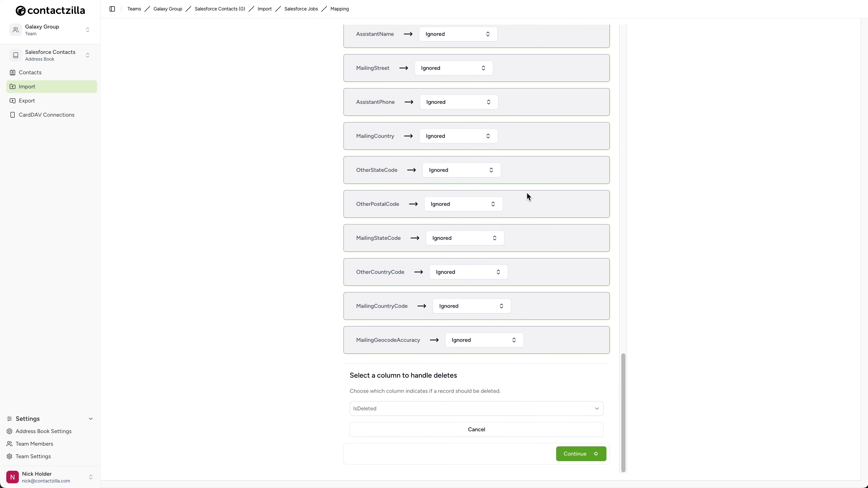
pyautogui.click(576, 456)
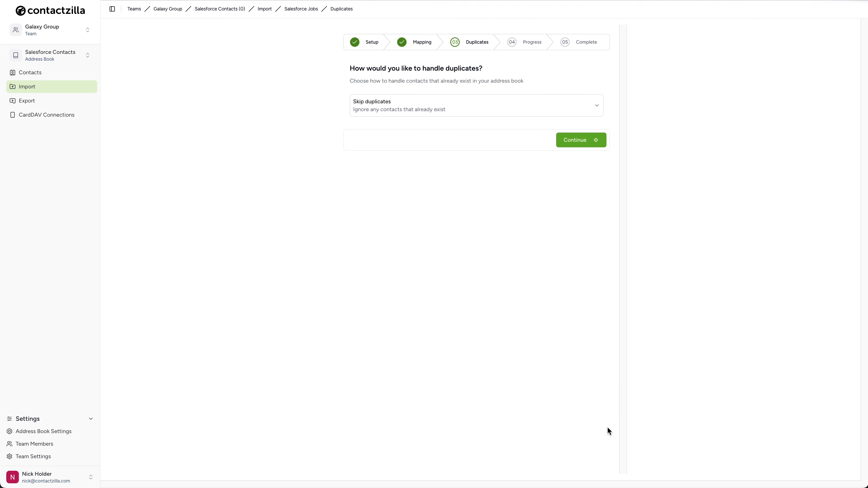
# Set duplicate handling to Replace duplicates and run the import.
pyautogui.click(581, 105)
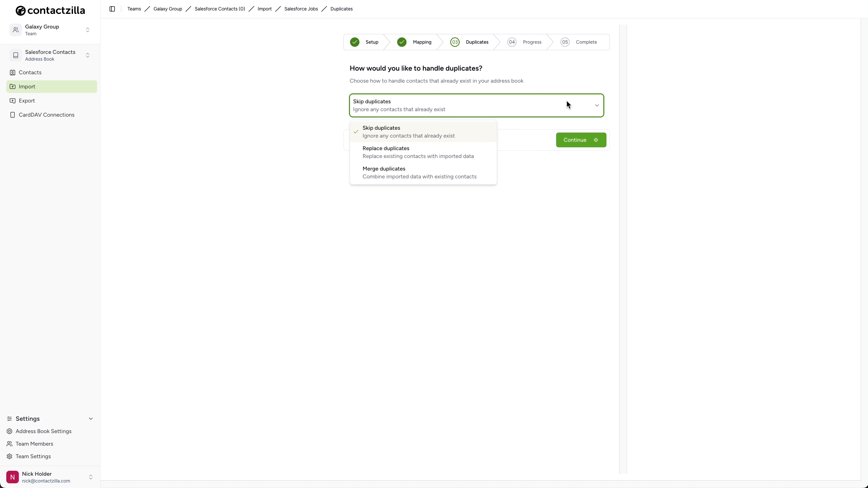
pyautogui.click(466, 153)
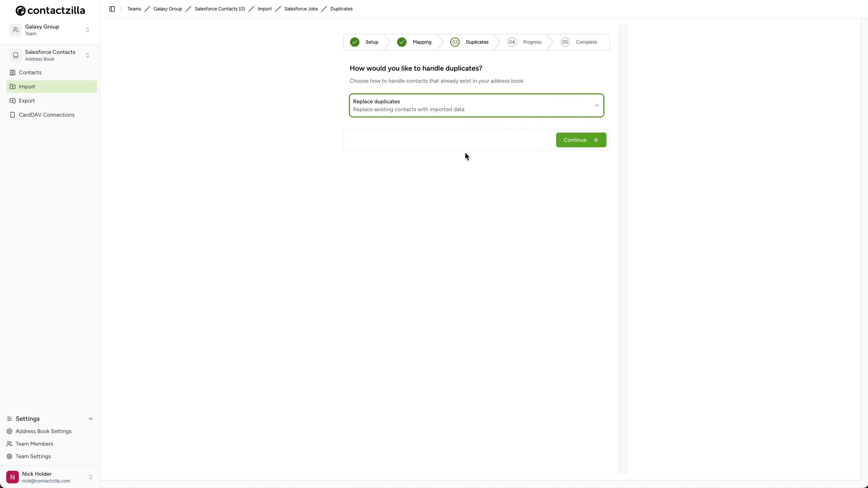
pyautogui.click(560, 105)
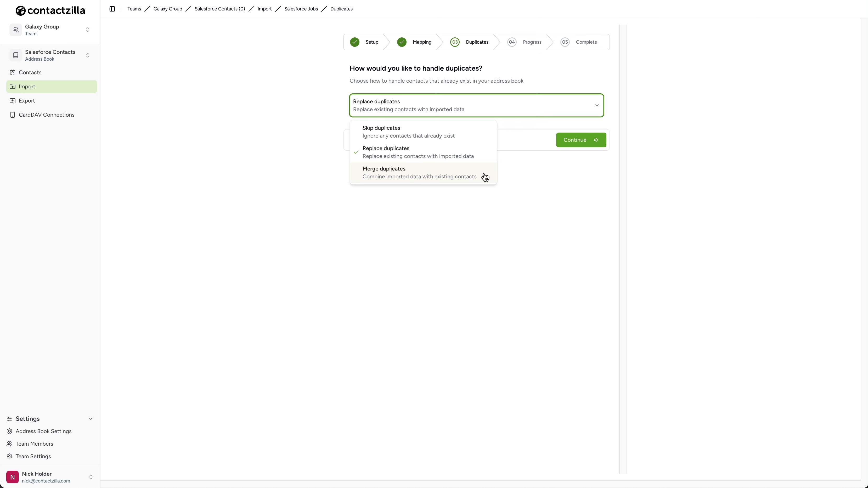
pyautogui.click(560, 164)
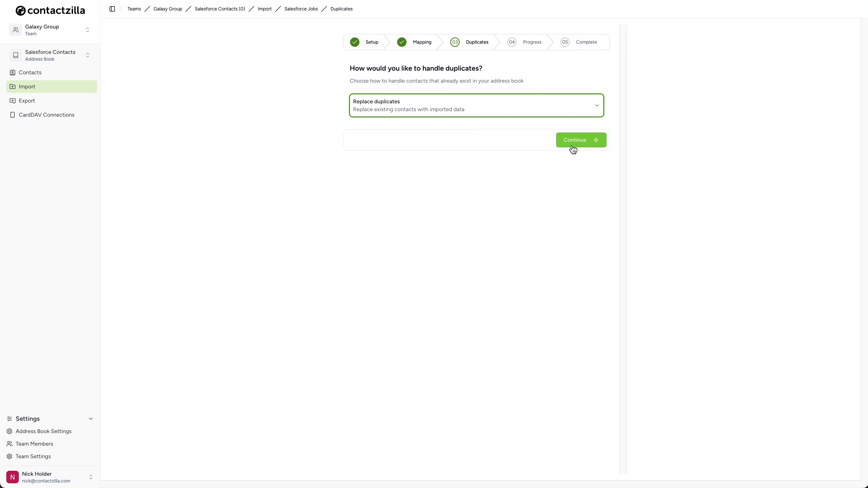
pyautogui.click(571, 145)
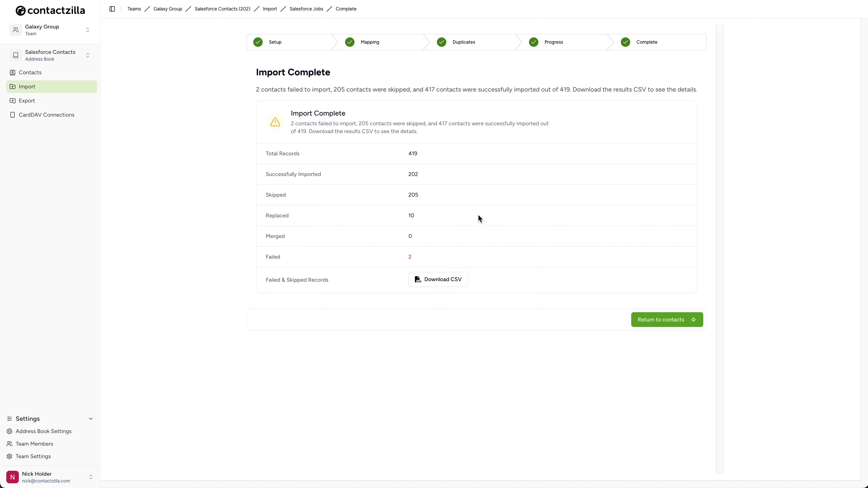
# Download the CSV of failed and skipped records and examine its Status and Reason columns.
pyautogui.click(446, 287)
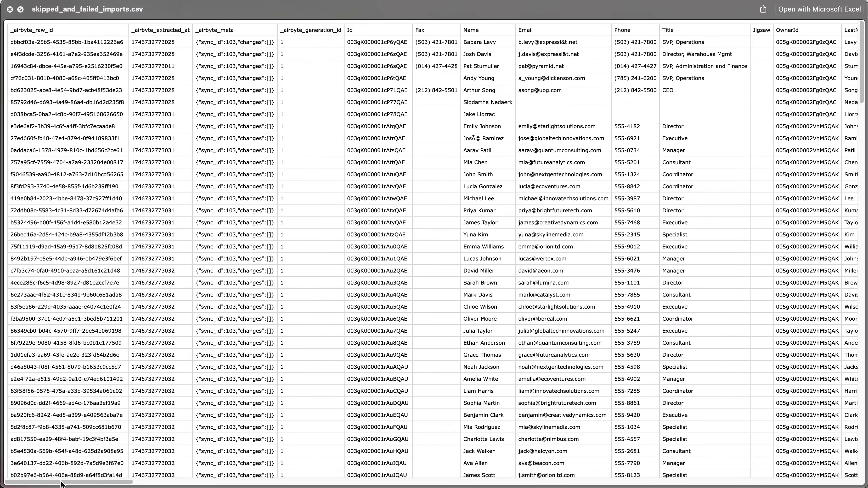
pyautogui.moveTo(62, 484); pyautogui.dragTo(787, 479)
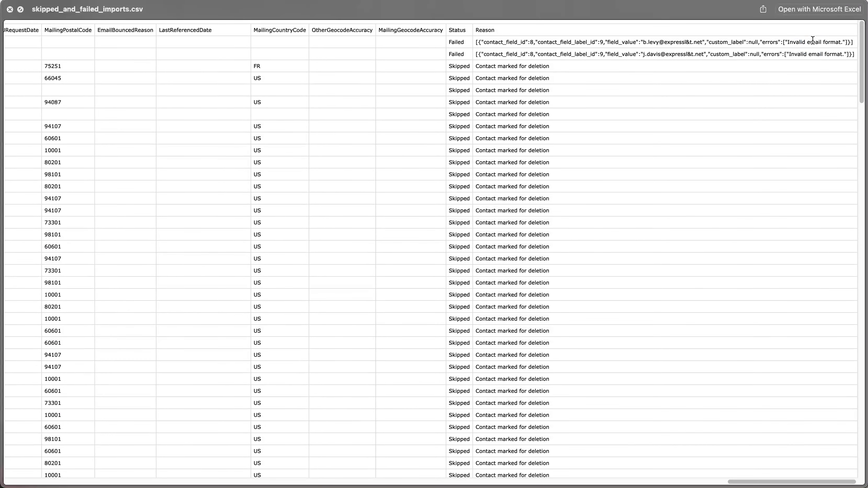
pyautogui.click(505, 74)
pyautogui.scroll(-20, 529, 95)
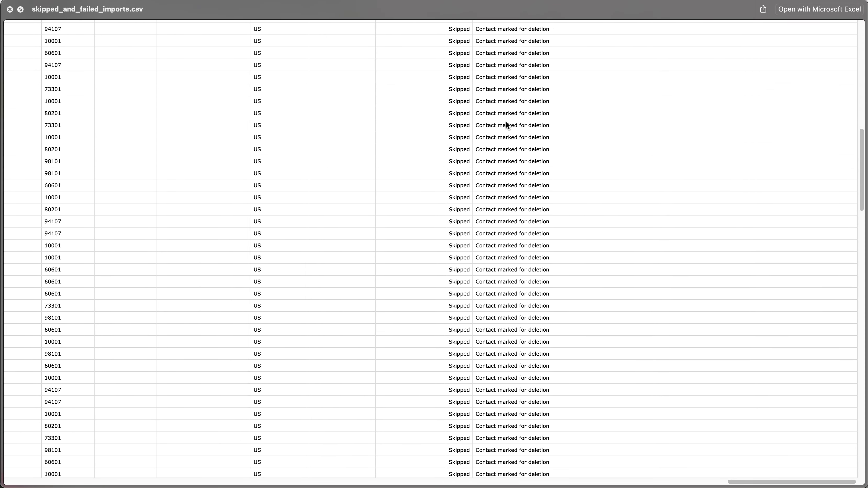
pyautogui.scroll(20, 504, 123)
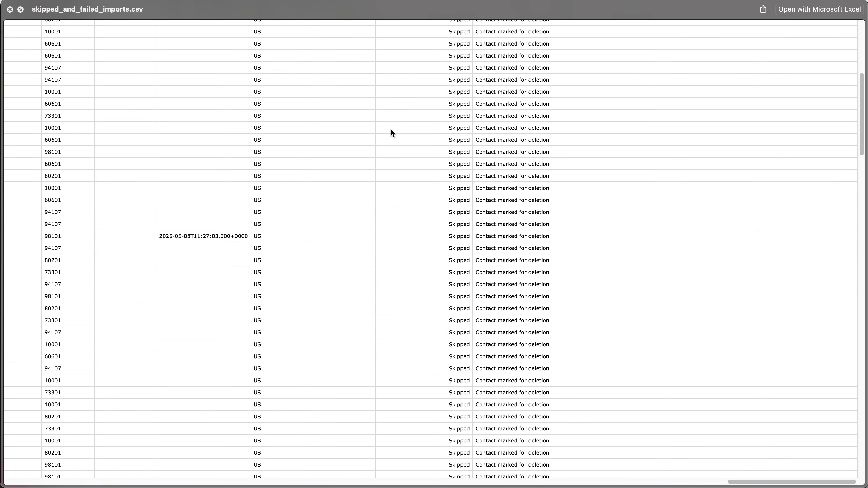
pyautogui.click(10, 10)
# Browse the imported contacts and open the profile of the contact at UOG Systems.
pyautogui.click(34, 75)
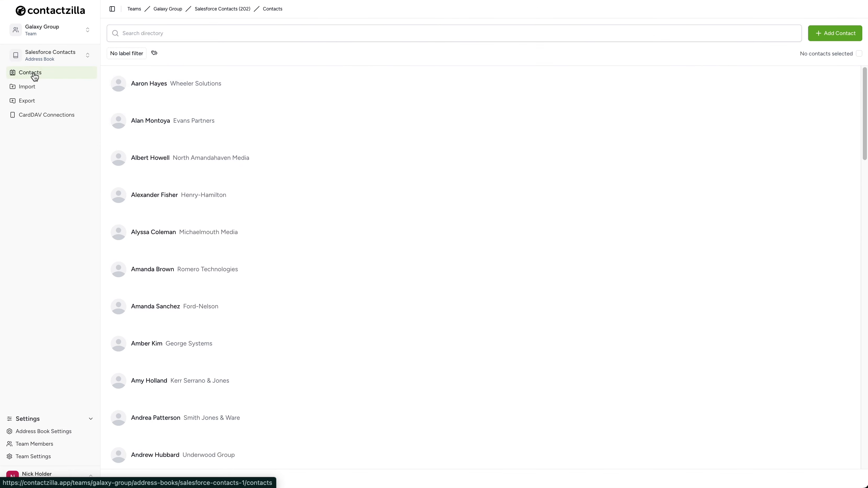
pyautogui.scroll(-7, 271, 231)
pyautogui.scroll(-4, 272, 231)
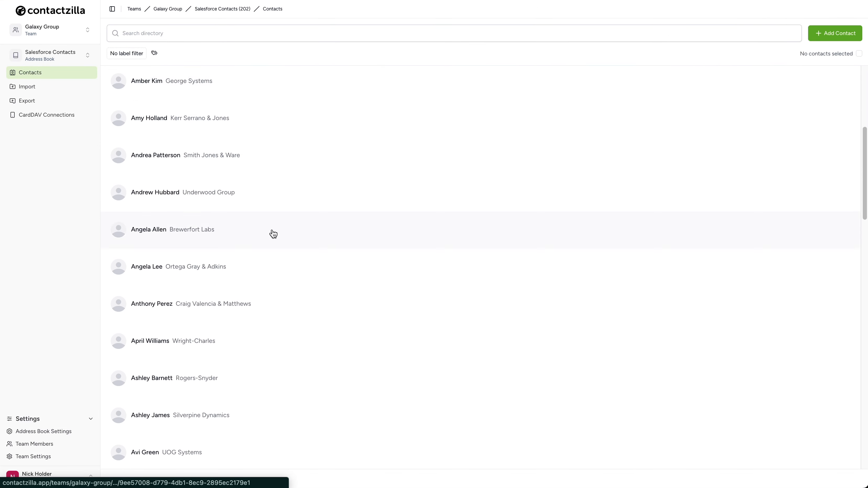
pyautogui.click(204, 334)
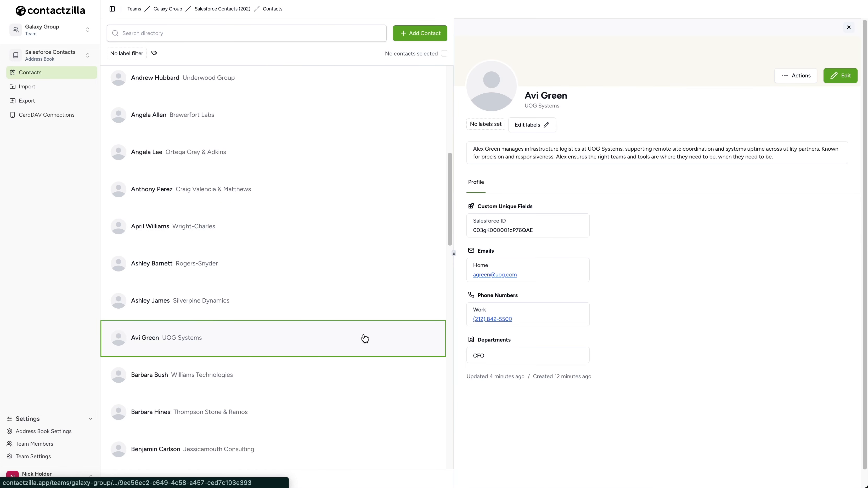
# Open the settings of the salesforce_29 import job and view its sync schedule options.
pyautogui.click(47, 87)
pyautogui.click(337, 100)
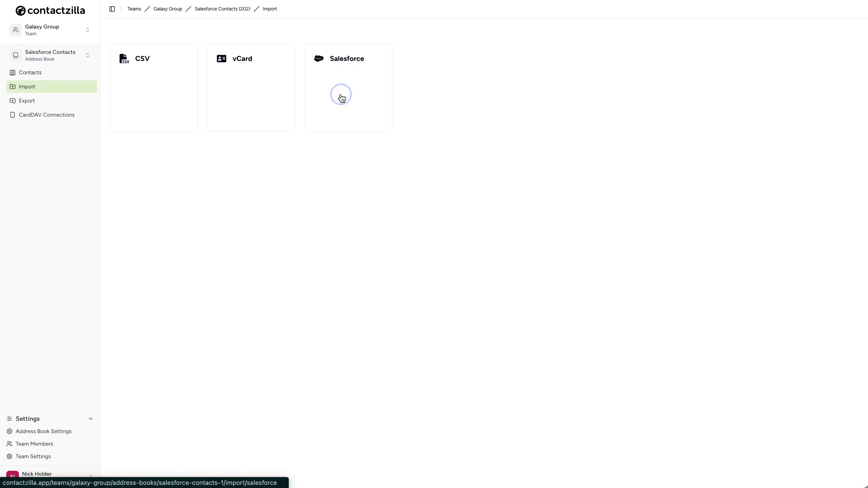
pyautogui.click(189, 103)
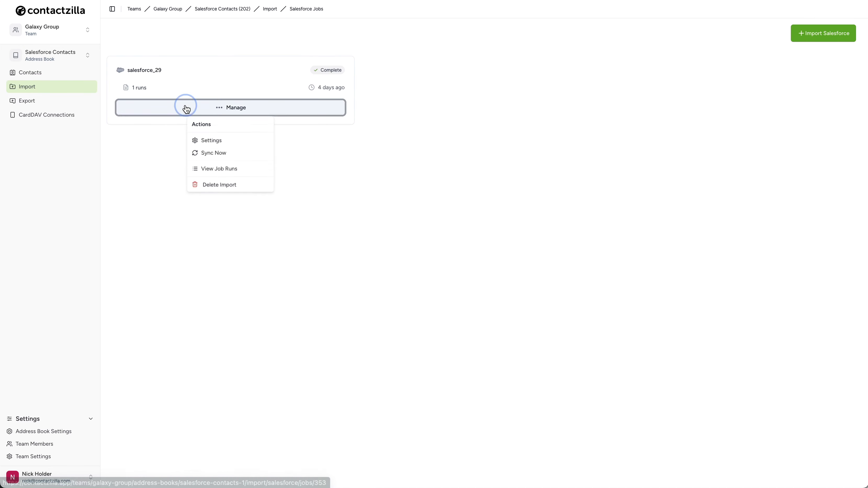
pyautogui.click(256, 141)
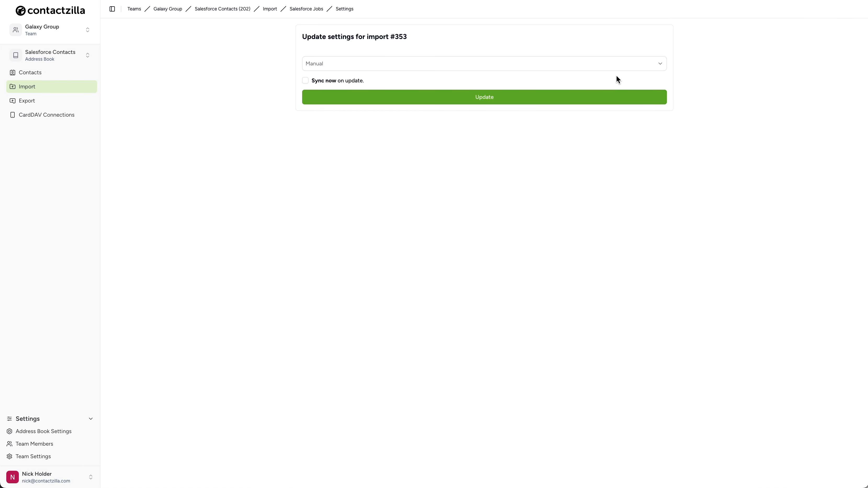
pyautogui.click(630, 65)
pyautogui.click(632, 63)
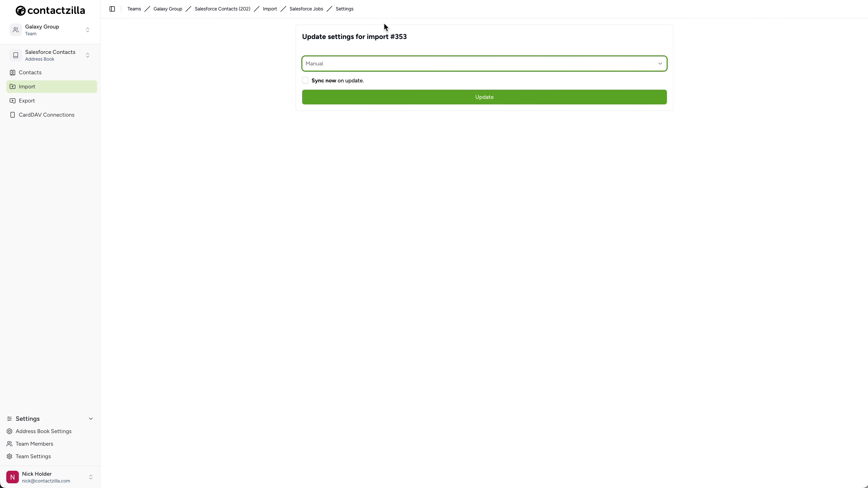
# View the job runs of the salesforce_29 import and inspect the run's status details.
pyautogui.click(314, 13)
pyautogui.click(283, 107)
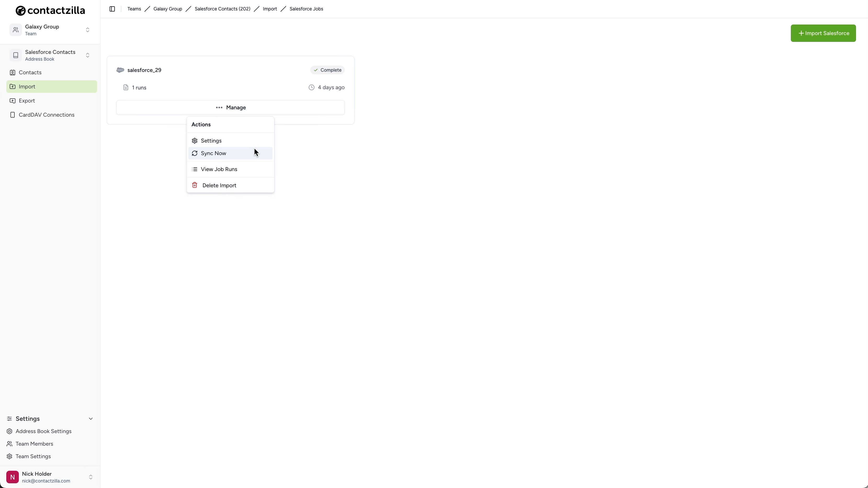
pyautogui.click(259, 169)
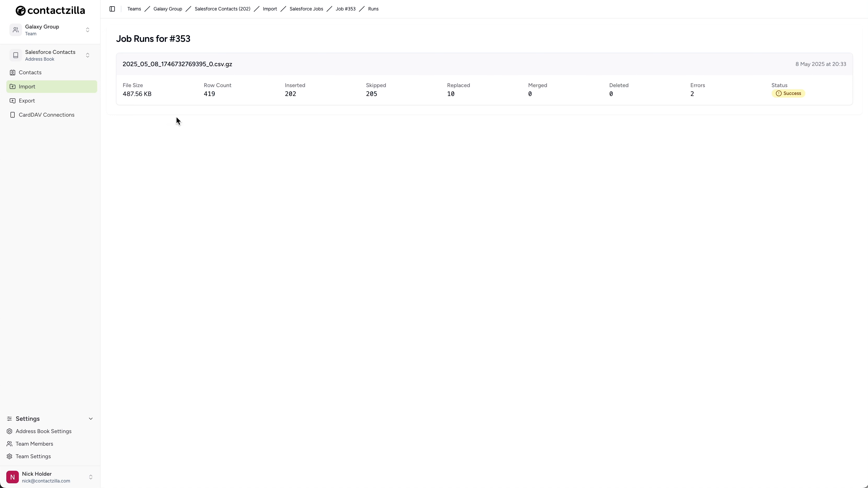
pyautogui.moveTo(787, 93)
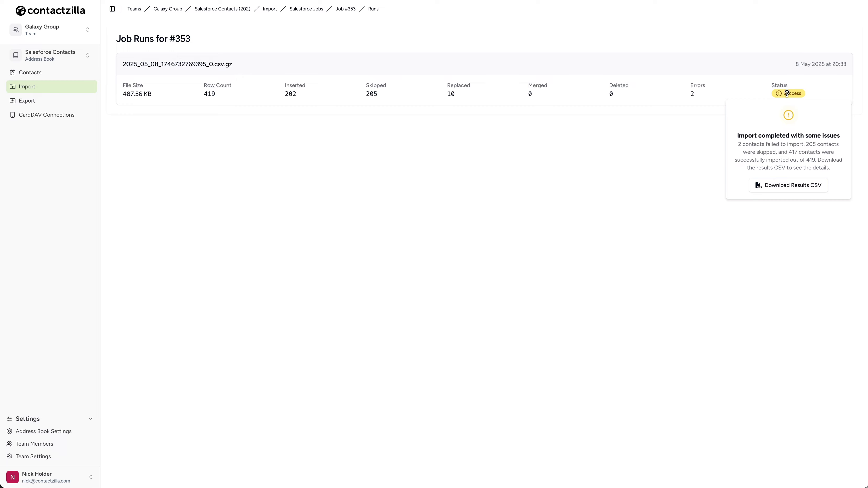